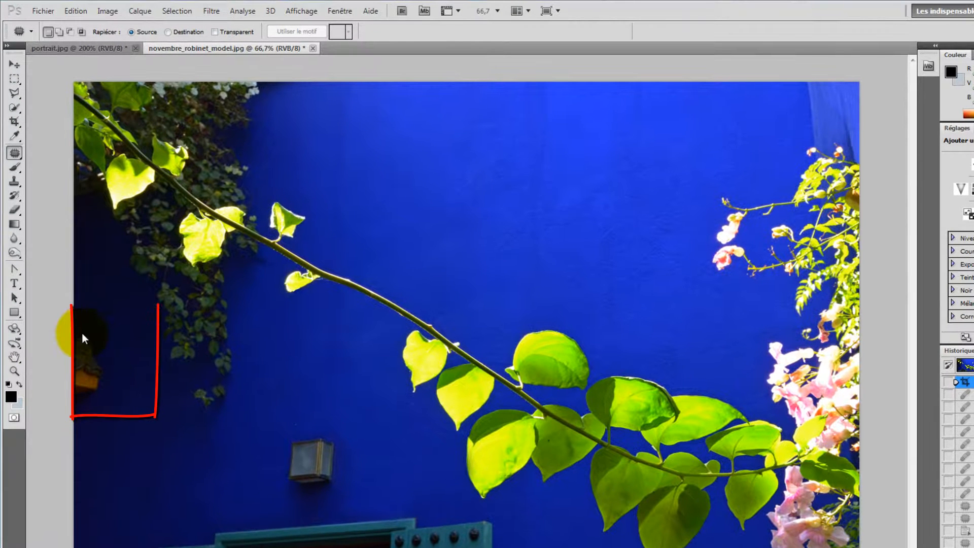
click(15, 181)
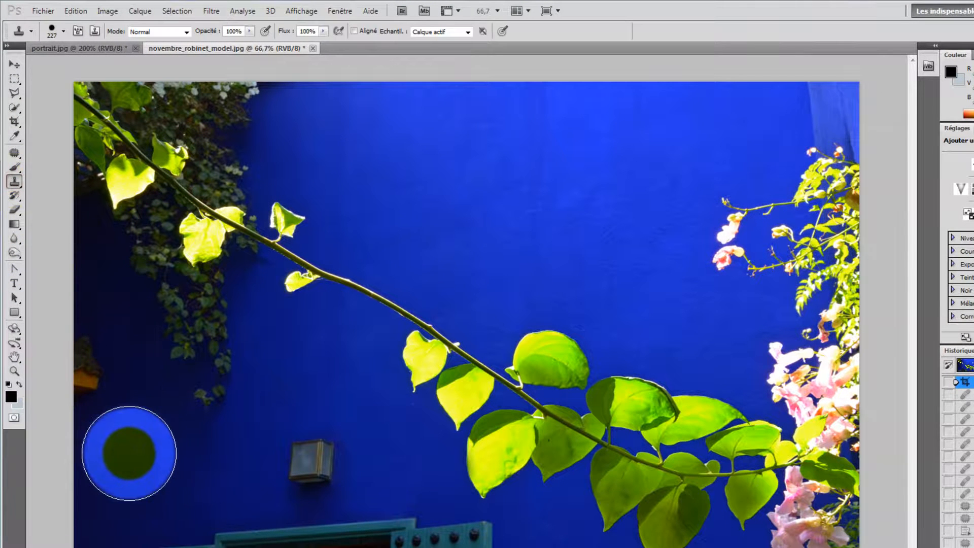
key(alt)
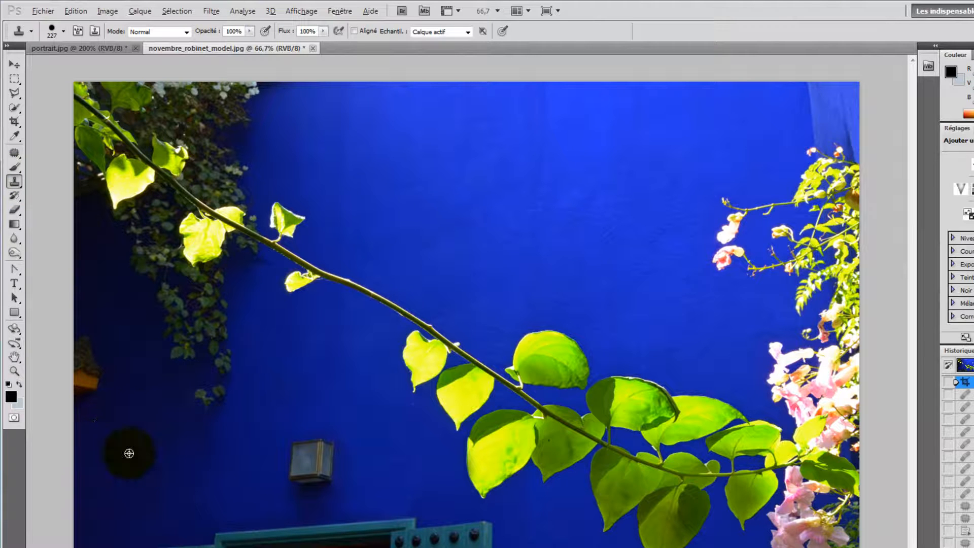
alt+click(129, 452)
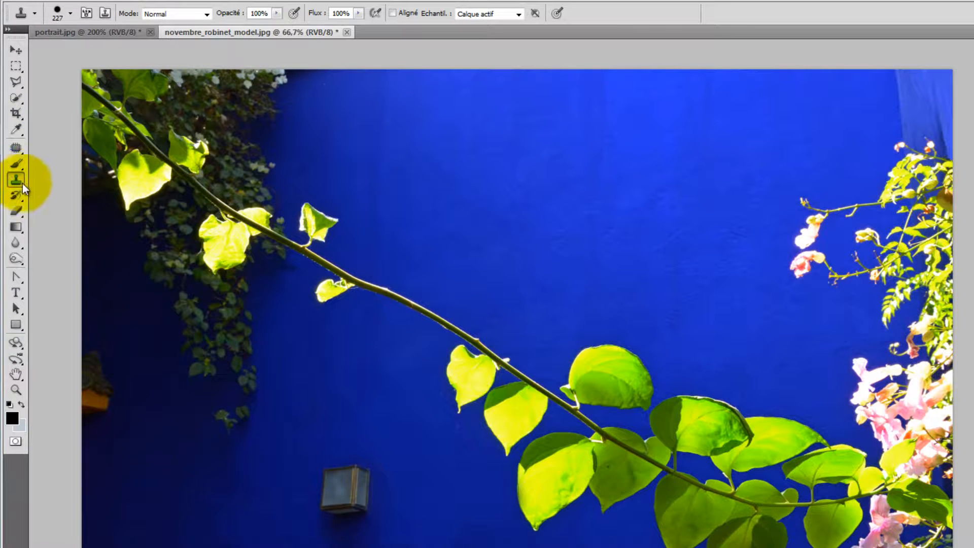
With the Healing Brush, sample the dark blue wall near the lower-left corner and paint over the object at the photo's left edge
click(16, 149)
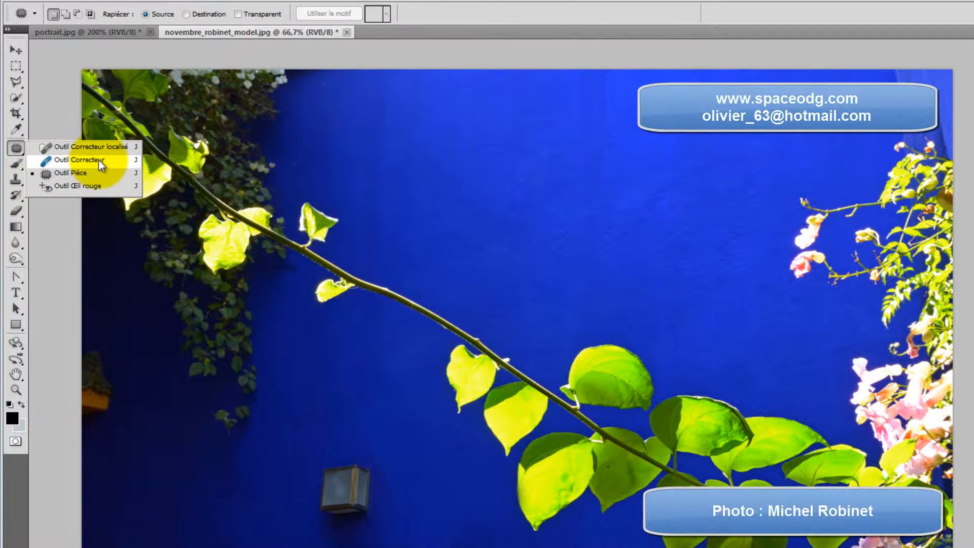
click(98, 160)
click(16, 149)
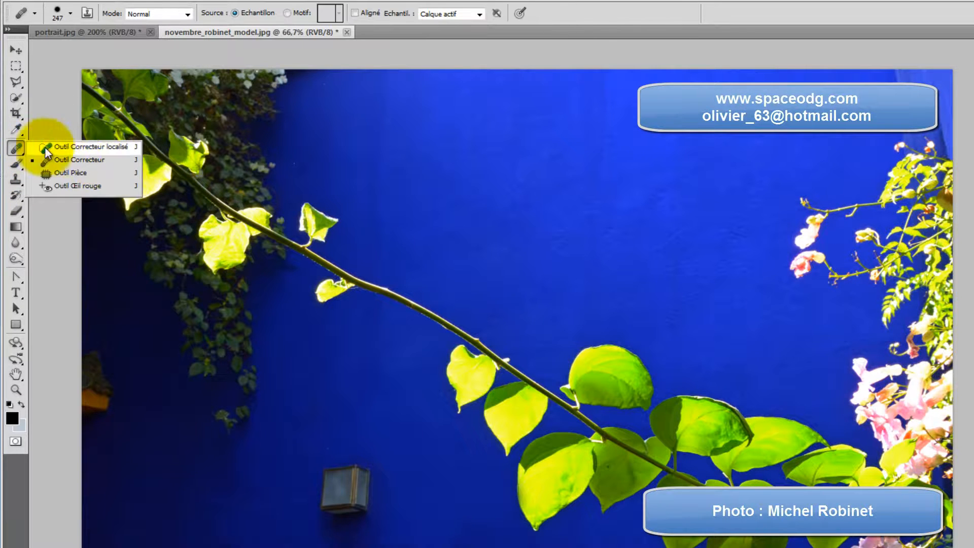
click(88, 160)
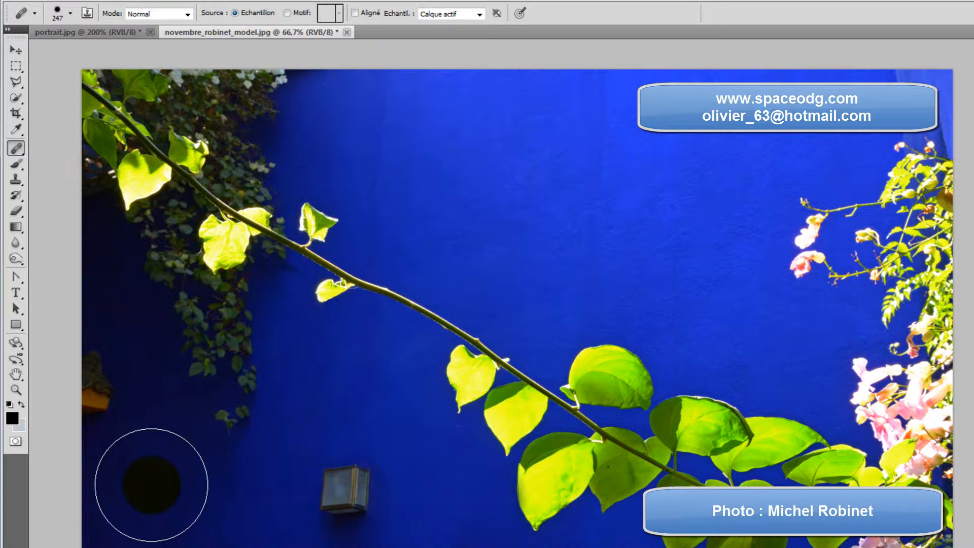
alt+click(148, 486)
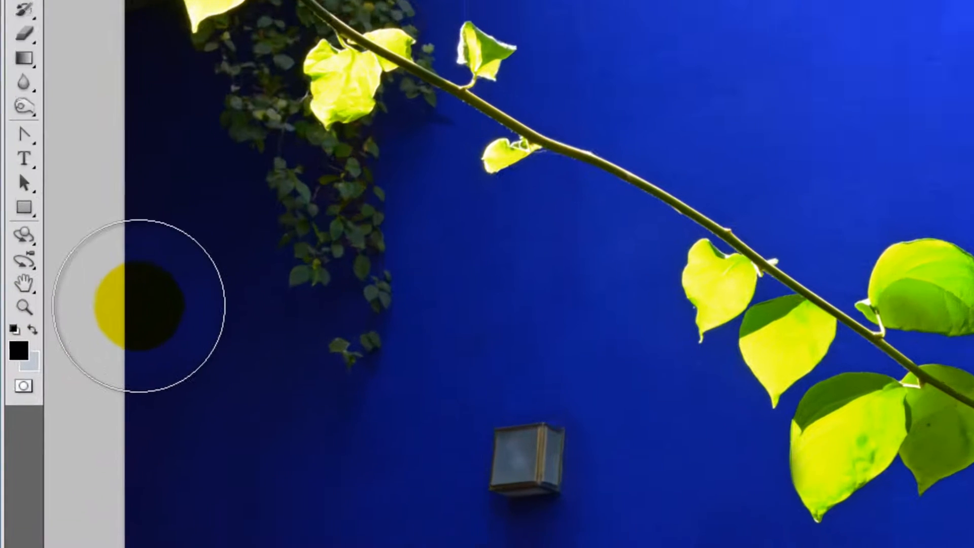
mouse_move(139, 306)
mouse_down()
mouse_move(153, 284)
mouse_move(134, 296)
mouse_move(163, 289)
mouse_move(146, 303)
mouse_up()
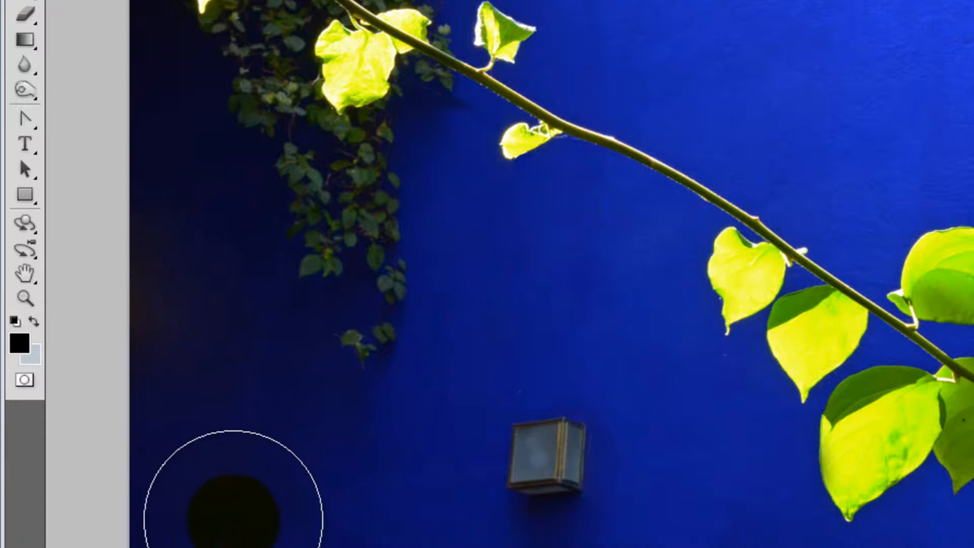
Resample clean dark wall areas and heal the remaining orange traces along the photo's left edge
alt+click(244, 464)
mouse_move(138, 302)
mouse_down()
mouse_move(122, 276)
mouse_move(123, 364)
mouse_move(123, 244)
mouse_move(152, 285)
mouse_up()
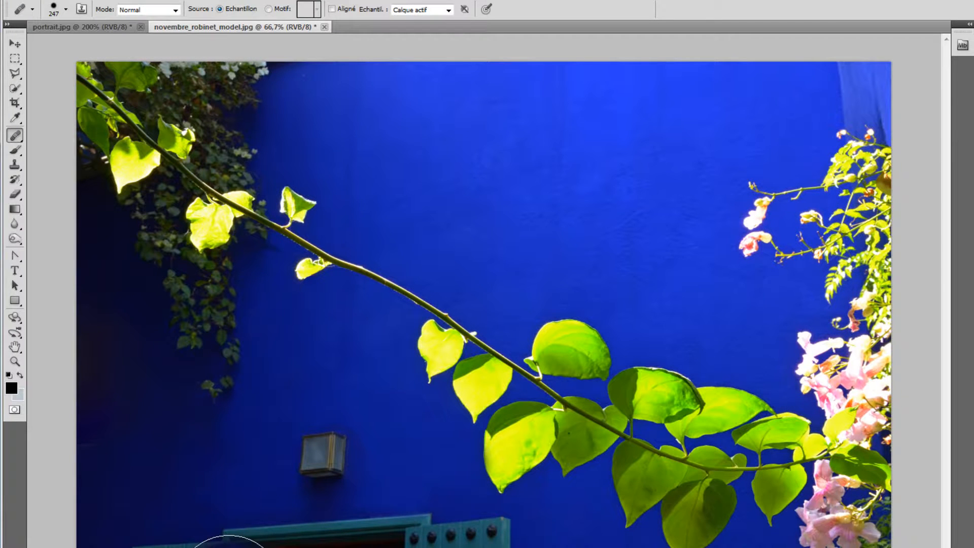
alt+click(146, 462)
mouse_move(80, 434)
mouse_down()
mouse_move(80, 397)
mouse_move(79, 408)
mouse_up()
alt+click(146, 446)
mouse_move(83, 358)
mouse_down()
mouse_move(76, 337)
mouse_move(87, 340)
mouse_up()
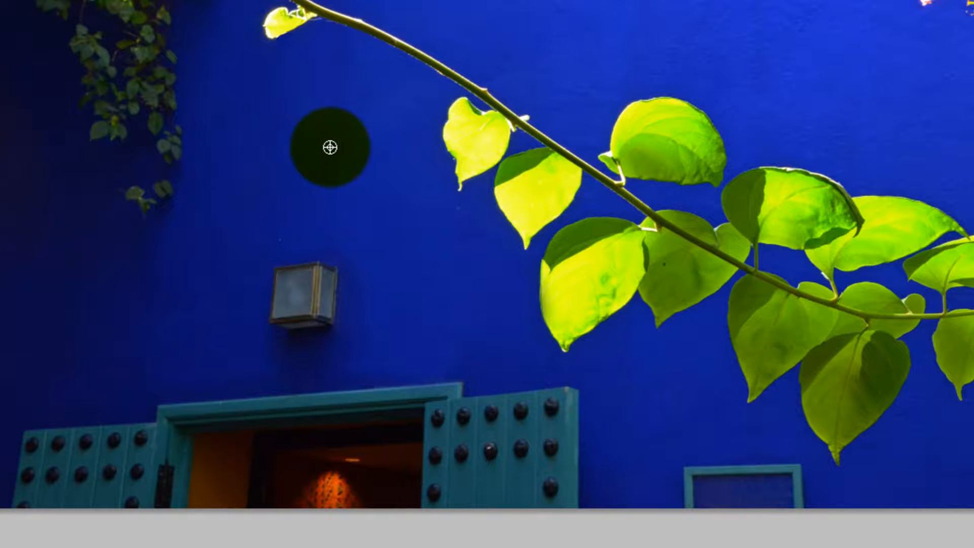
Sample the plain wall above the lantern and heal over the lantern to remove it
alt+click(329, 147)
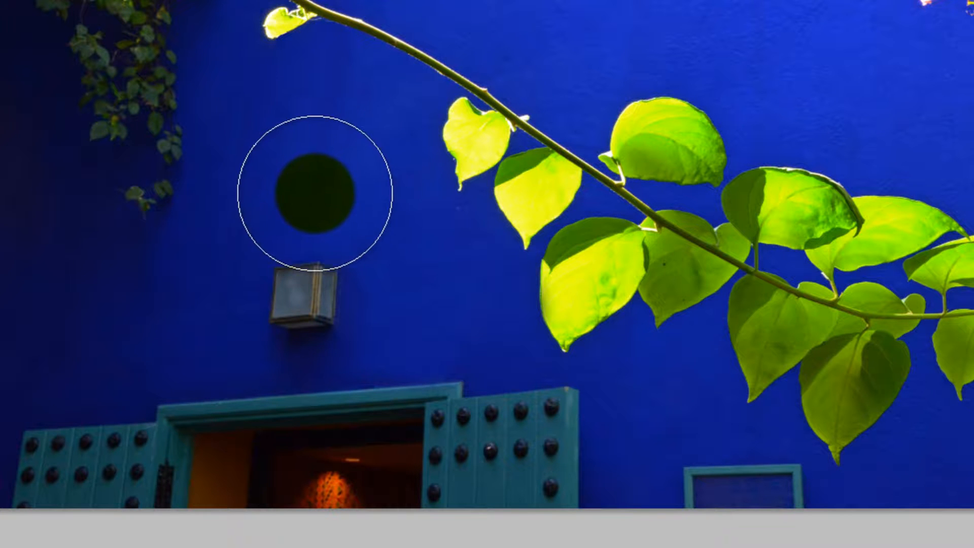
click(300, 279)
key(ctrl+z)
mouse_move(301, 294)
mouse_down()
mouse_move(287, 287)
mouse_move(306, 287)
mouse_move(306, 275)
mouse_move(305, 285)
mouse_up()
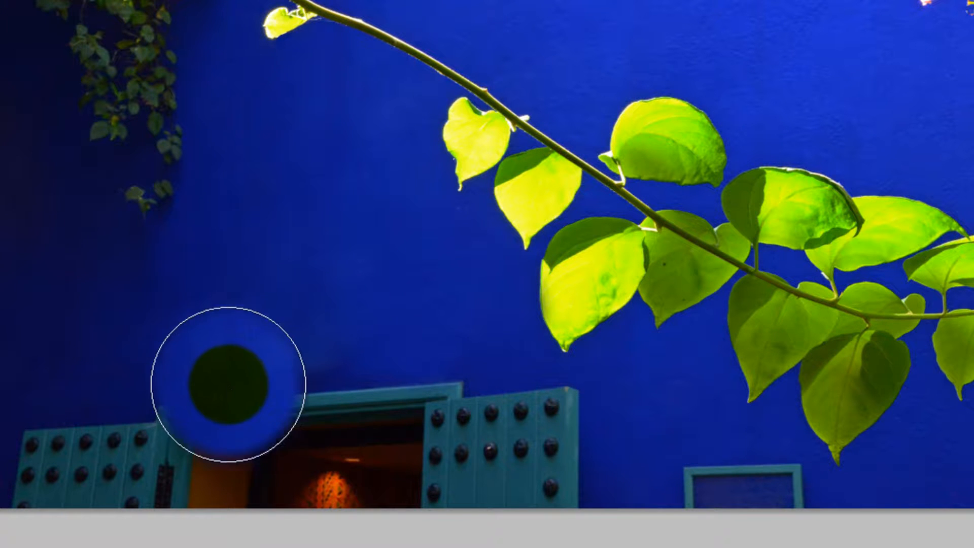
Reduce the Healing Brush size to 121 and heal the uneven patches on the wall just above the door frame
click(227, 384)
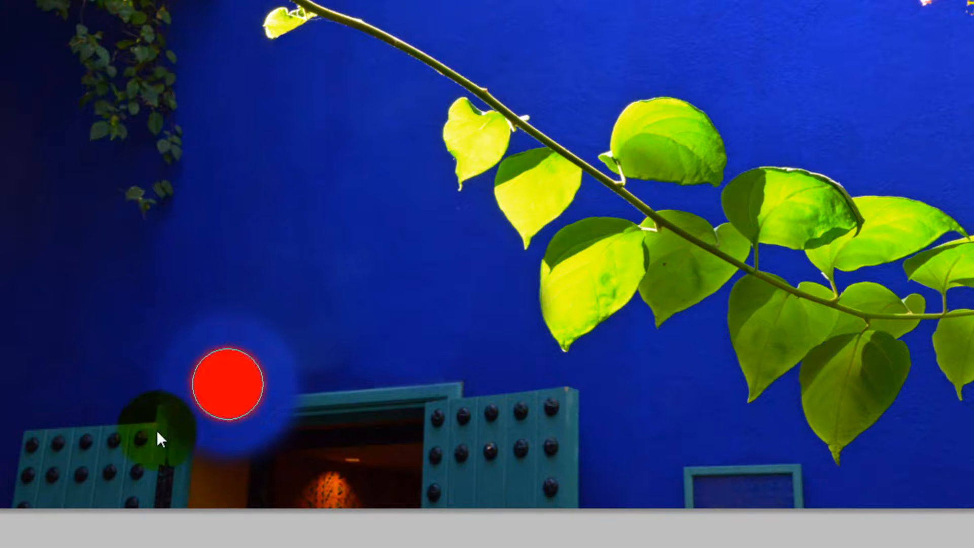
alt+click(219, 388)
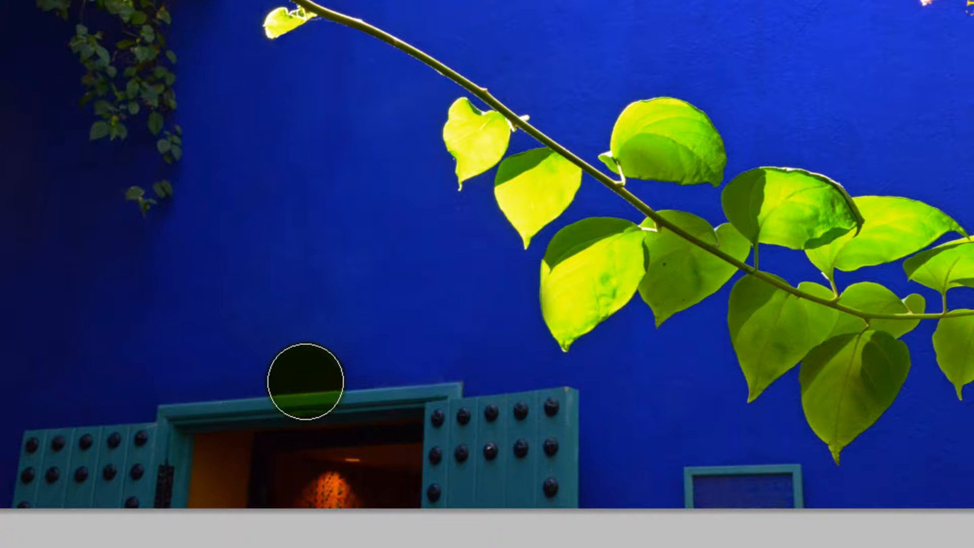
click(306, 382)
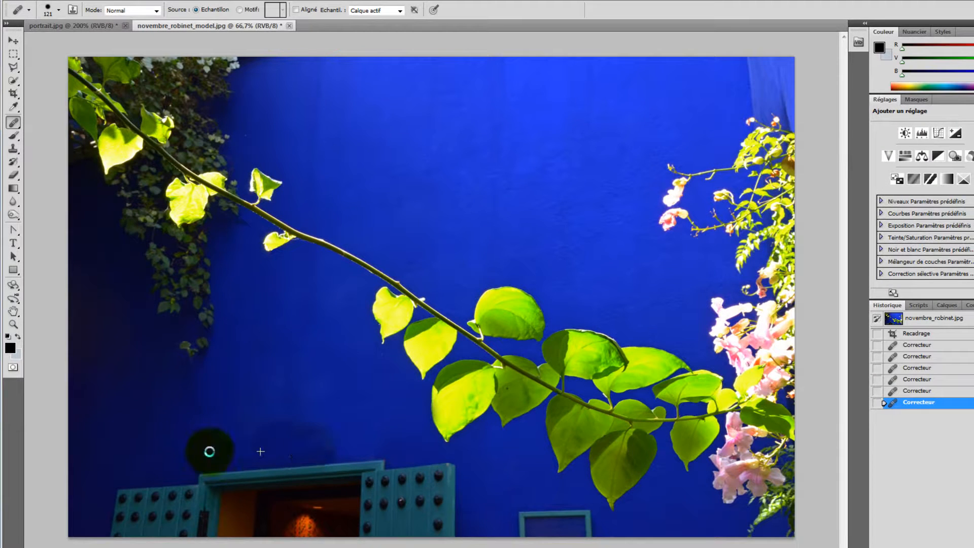
click(209, 451)
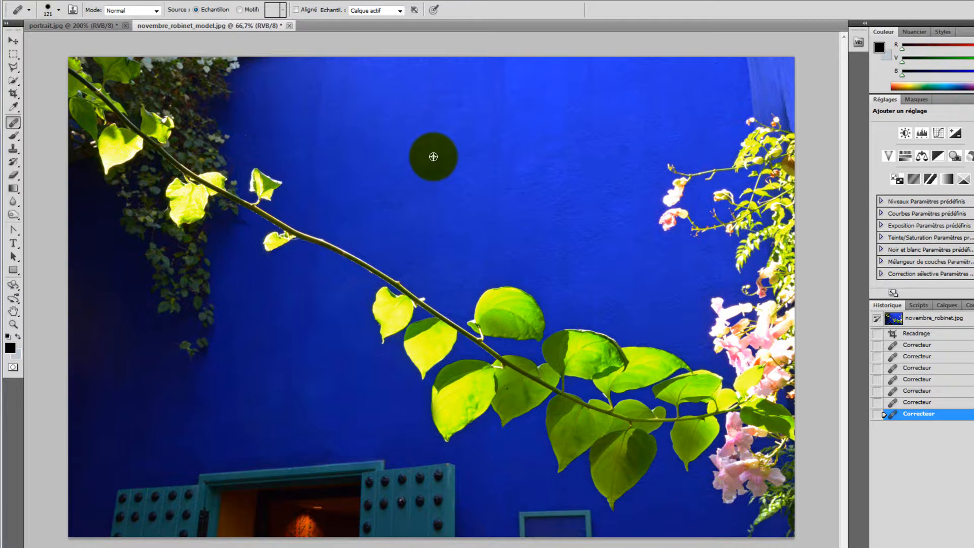
Sample the blue wall above the branch and heal over the small framed opening at the photo's bottom edge
alt+click(434, 157)
mouse_move(580, 535)
mouse_down()
mouse_move(569, 512)
mouse_move(577, 526)
mouse_move(535, 515)
mouse_move(526, 532)
mouse_move(532, 521)
mouse_move(519, 515)
mouse_move(558, 517)
mouse_move(512, 544)
mouse_move(536, 537)
mouse_up()
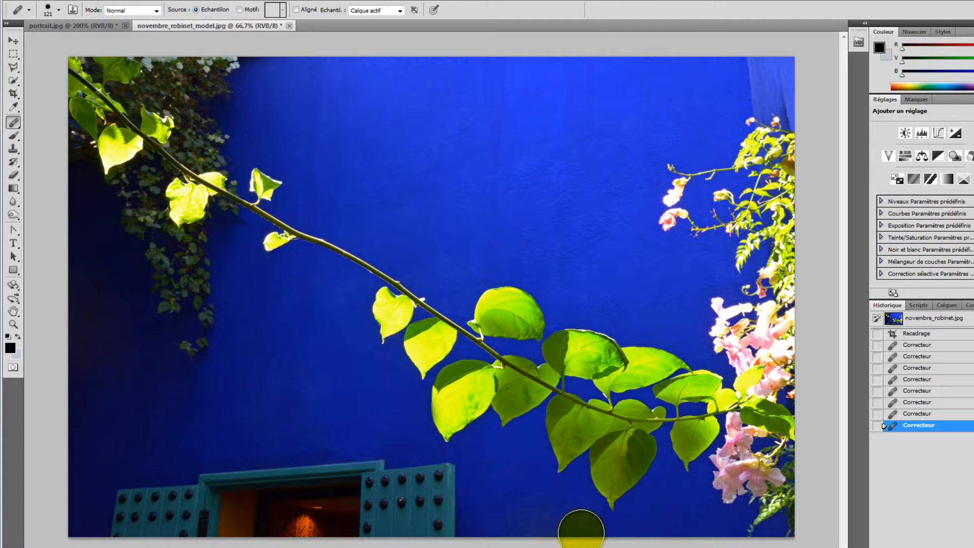
mouse_move(580, 532)
mouse_down()
mouse_move(555, 541)
mouse_move(578, 528)
mouse_move(538, 509)
mouse_move(550, 528)
mouse_move(571, 518)
mouse_move(563, 516)
mouse_move(578, 522)
mouse_up()
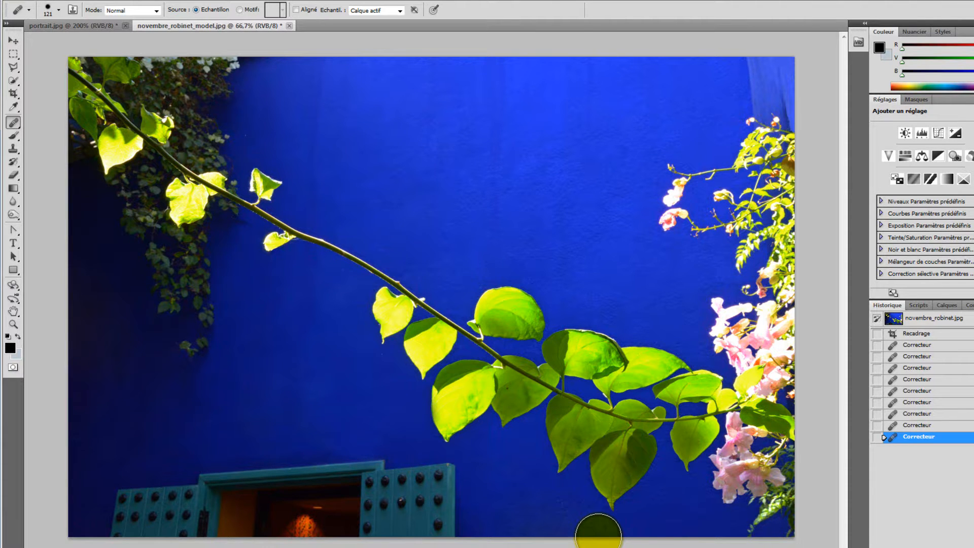
Switch to portrait.jpg and reduce the Healing Brush size to 29
click(53, 25)
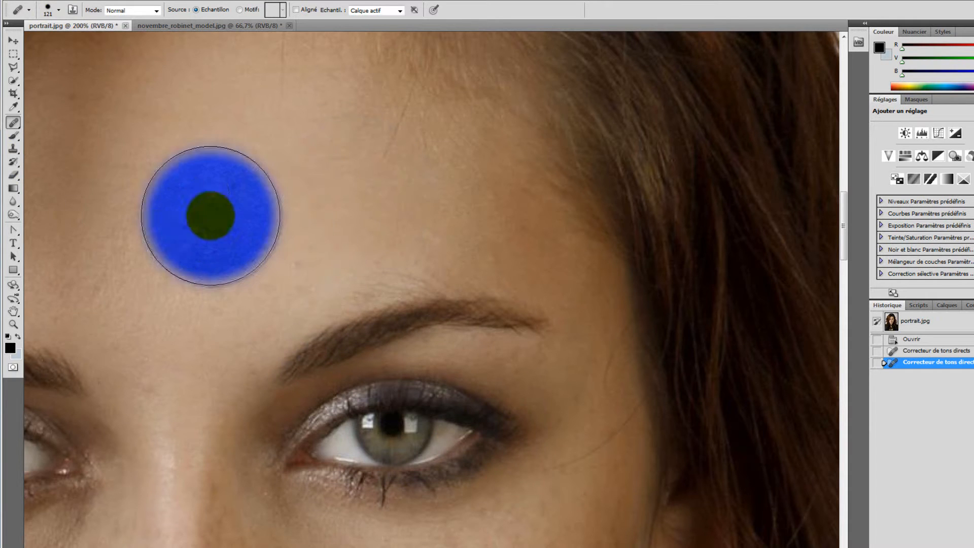
click(14, 123)
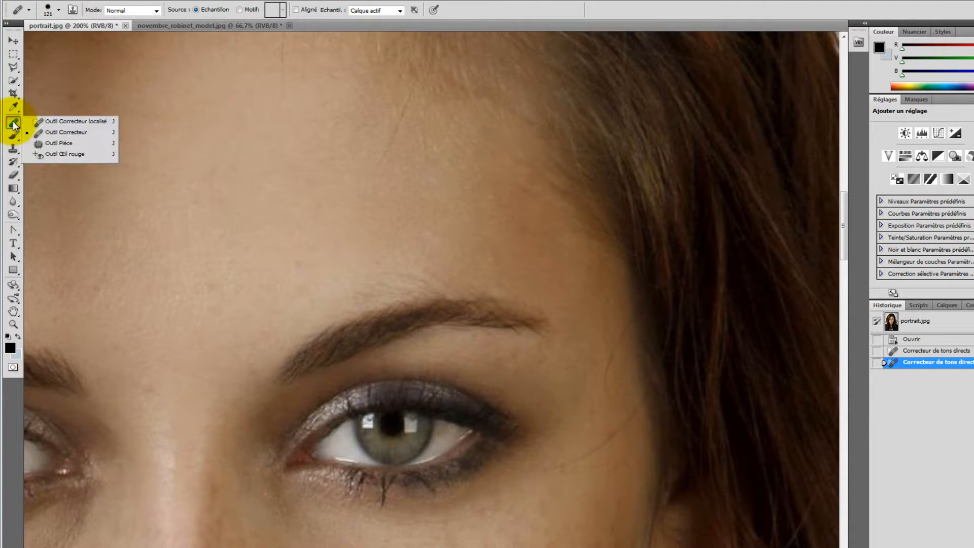
click(54, 133)
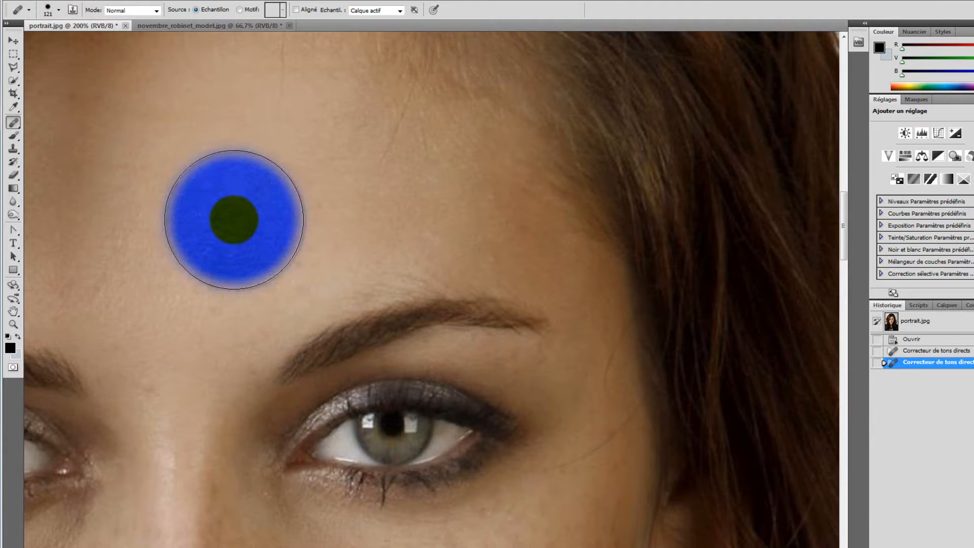
drag(229, 217, 155, 250)
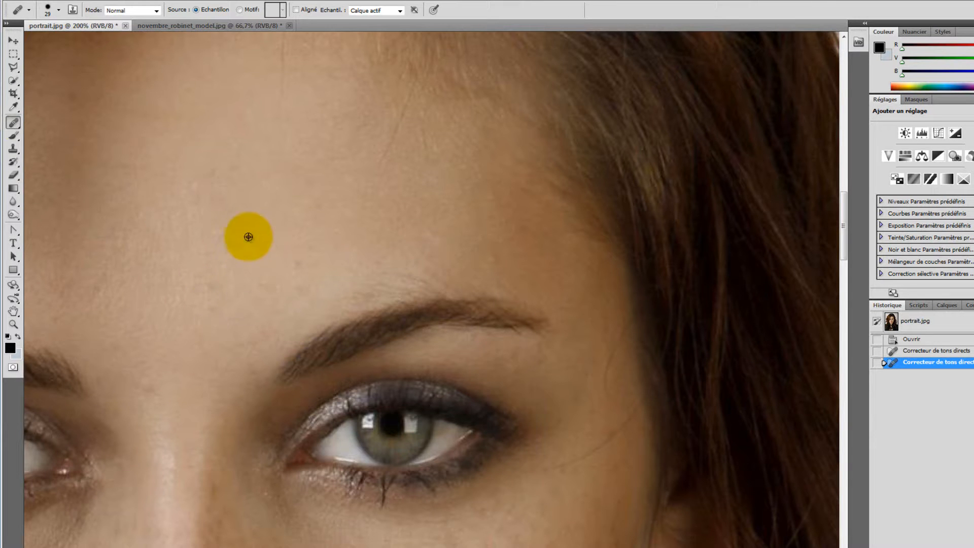
Sample clean forehead skin and heal the small blemishes above and beside the inner end of the eyebrow
alt+click(248, 231)
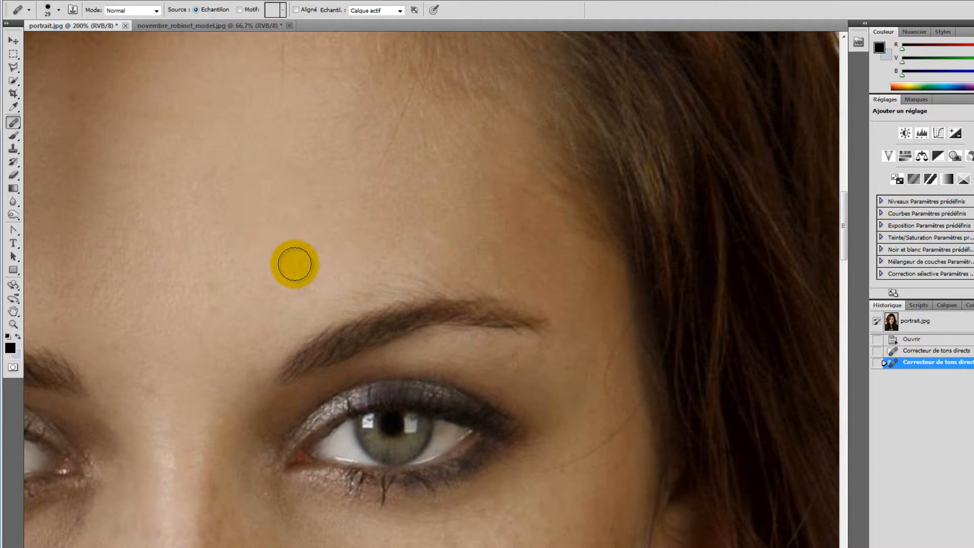
click(290, 264)
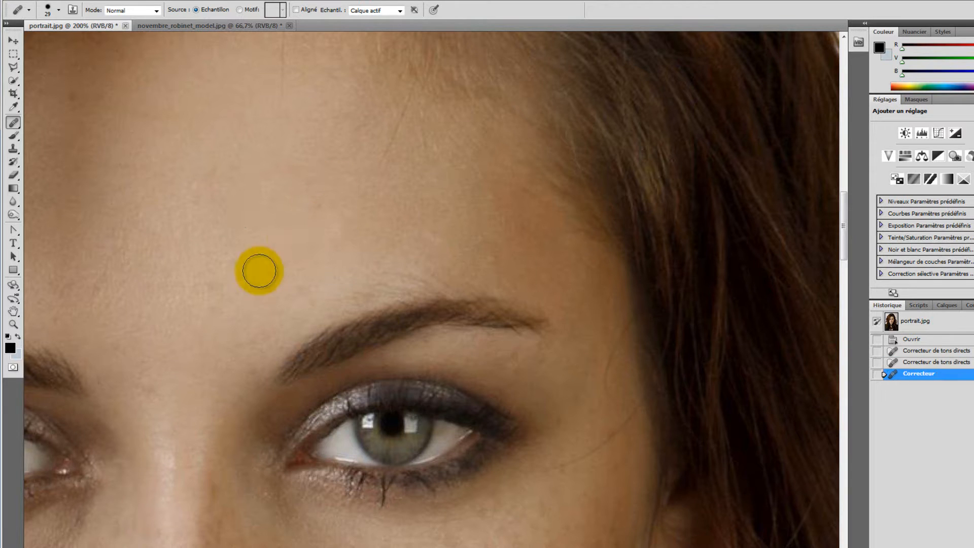
click(267, 284)
click(295, 284)
click(217, 280)
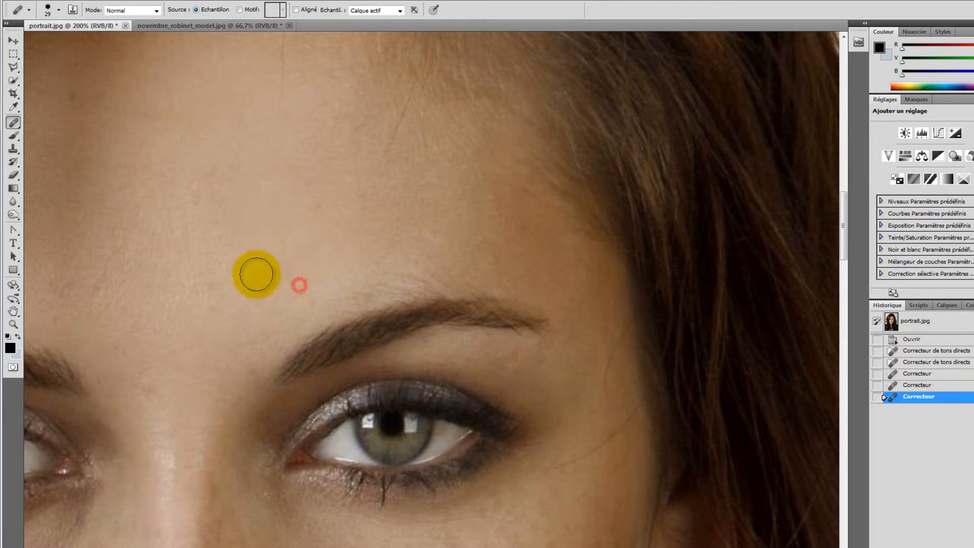
click(222, 304)
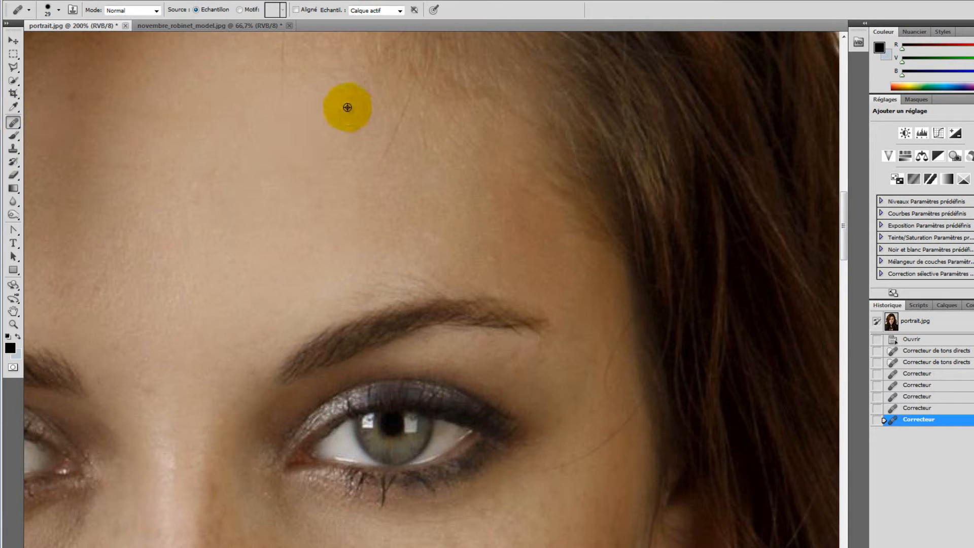
Sample skin beside the stray hairs on the upper forehead and heal over them
alt+click(347, 108)
click(395, 127)
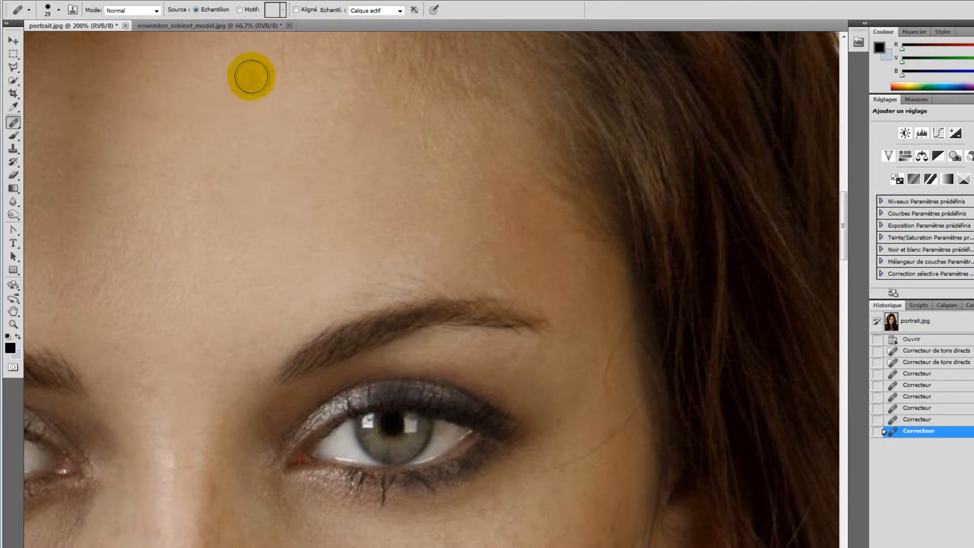
alt+click(235, 69)
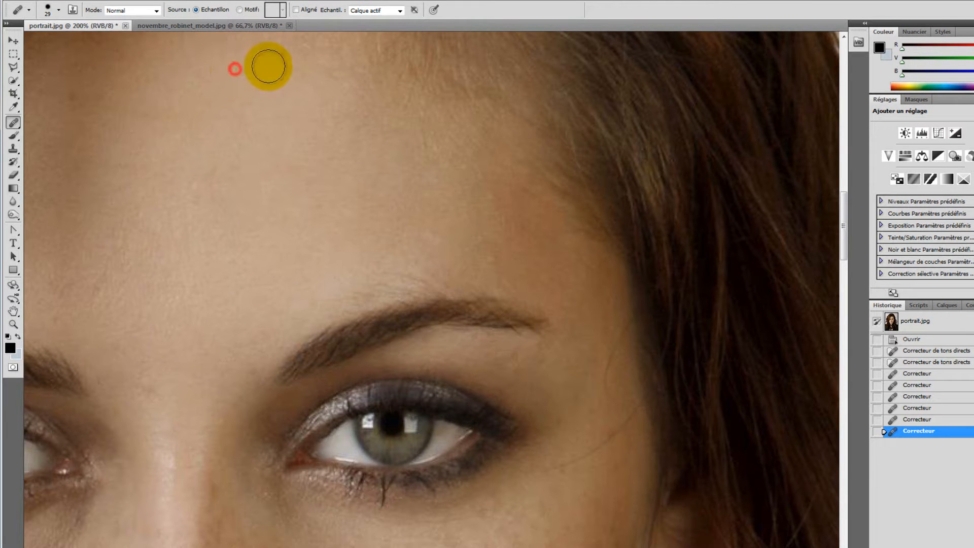
click(283, 64)
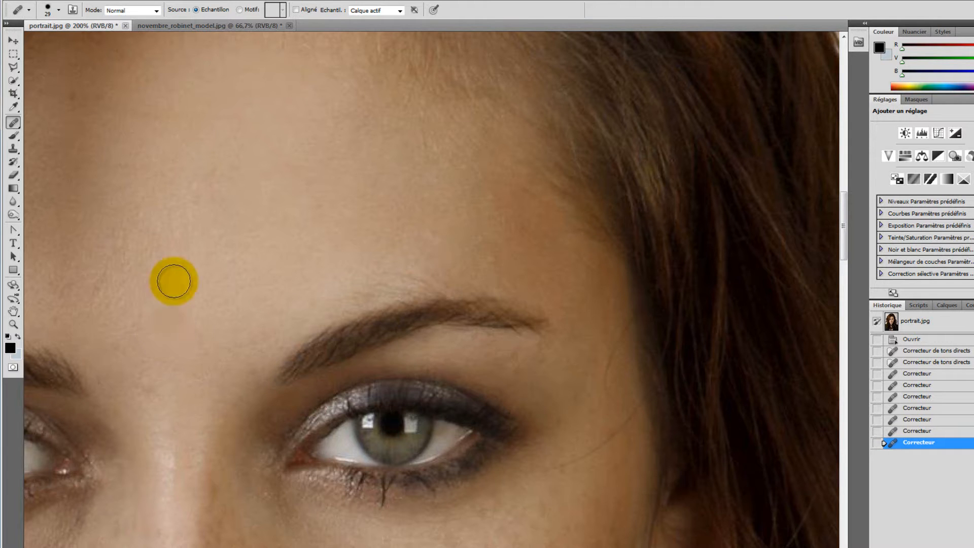
Outline the stray hair beside the outer corner of the eye with the Patch tool
click(15, 125)
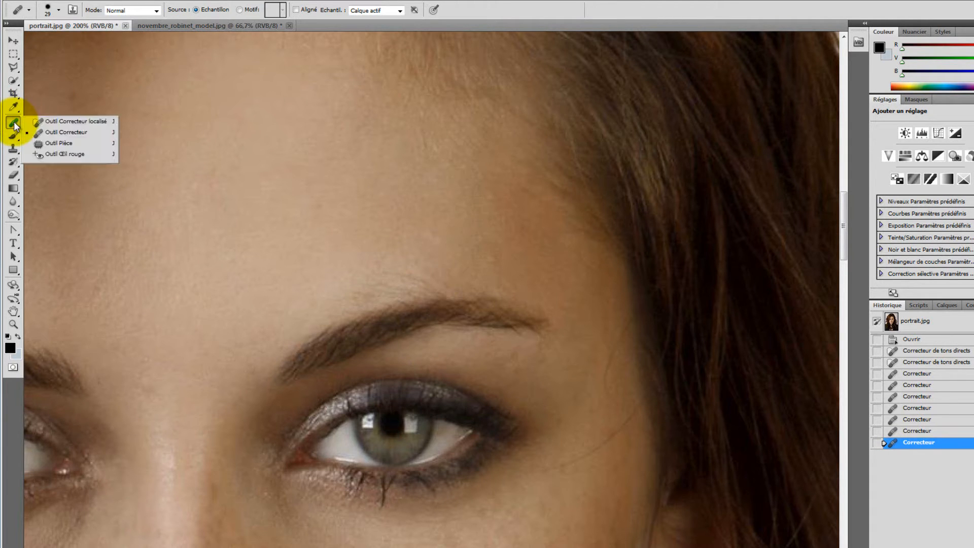
click(60, 144)
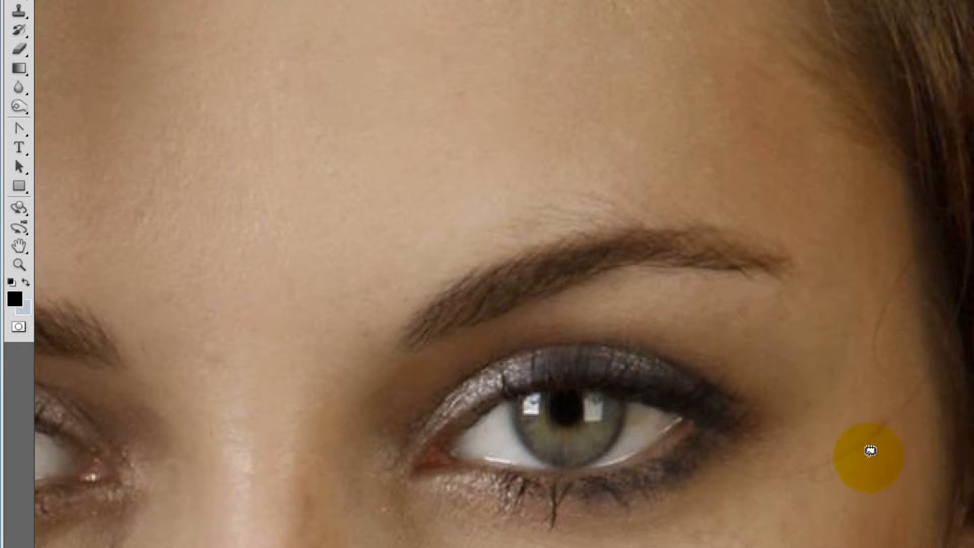
mouse_move(910, 422)
mouse_down()
mouse_move(777, 474)
mouse_move(783, 482)
mouse_move(839, 468)
mouse_up()
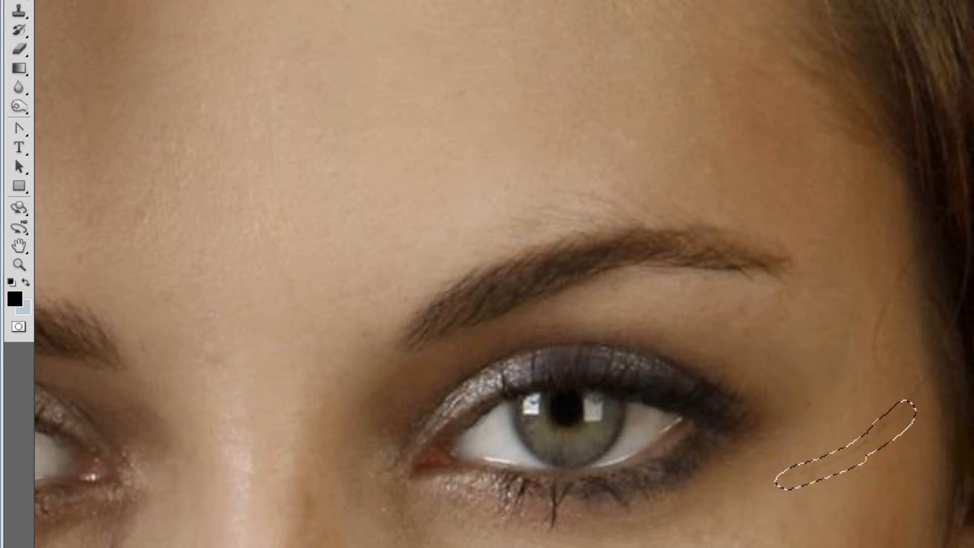